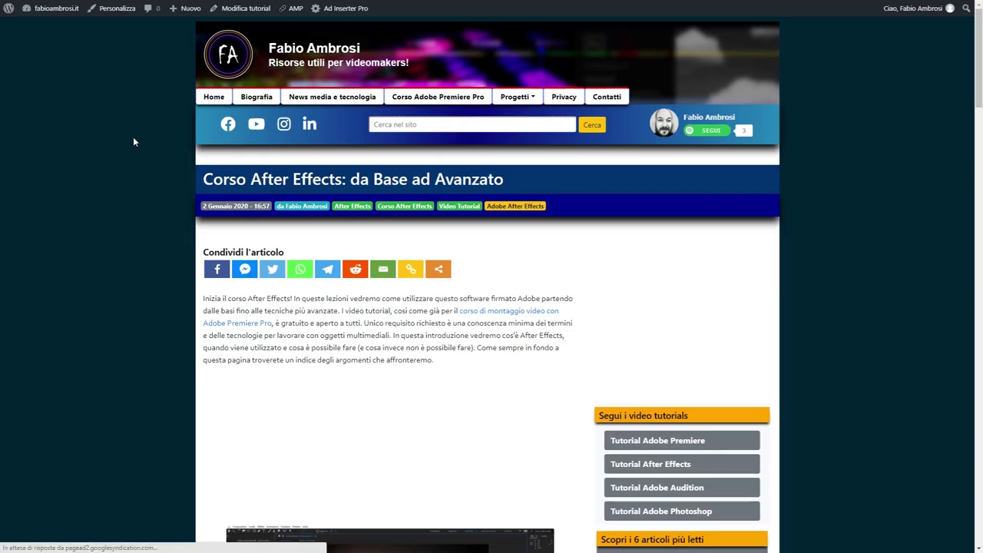
# Scroll to the 'Corso Adobe After Effects: modulo Base' list, highlight its 25 lessons, then deselect them.
pyautogui.scroll(-4, 133, 138)
pyautogui.scroll(-4, 132, 138)
pyautogui.scroll(-4, 133, 138)
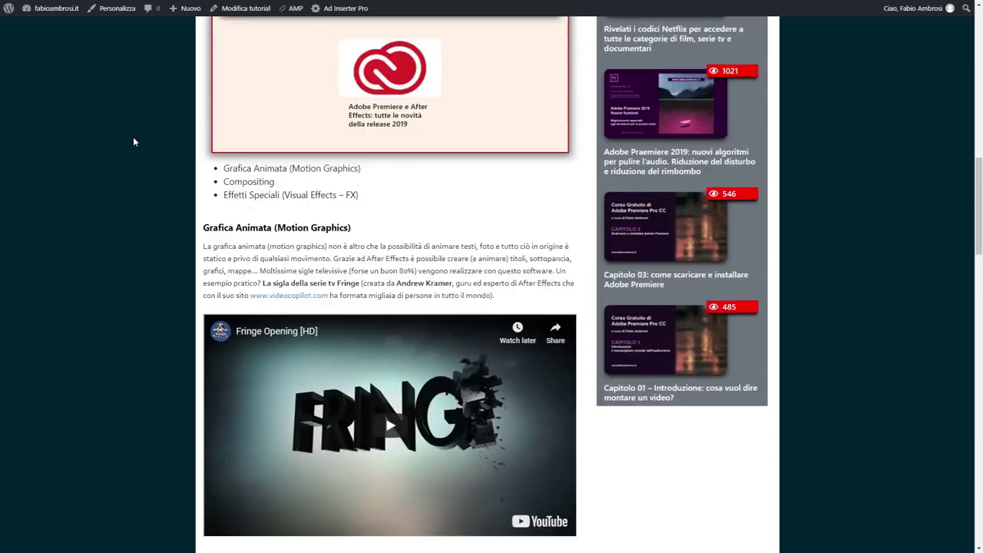
pyautogui.scroll(-5, 133, 141)
pyautogui.scroll(-4, 133, 141)
pyautogui.scroll(-5, 132, 141)
pyautogui.scroll(-2, 132, 141)
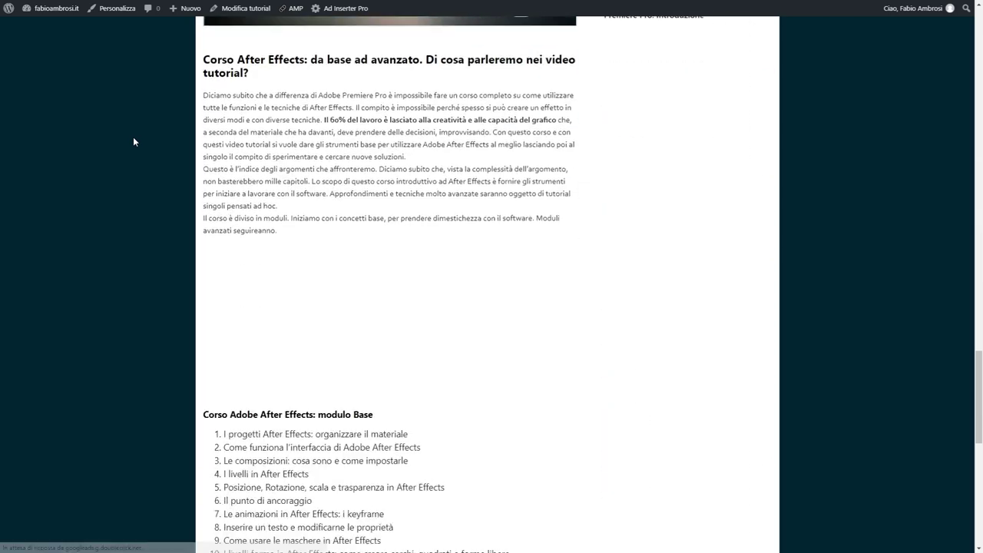
pyautogui.scroll(-3, 132, 140)
pyautogui.scroll(-2, 132, 140)
pyautogui.scroll(1, 133, 140)
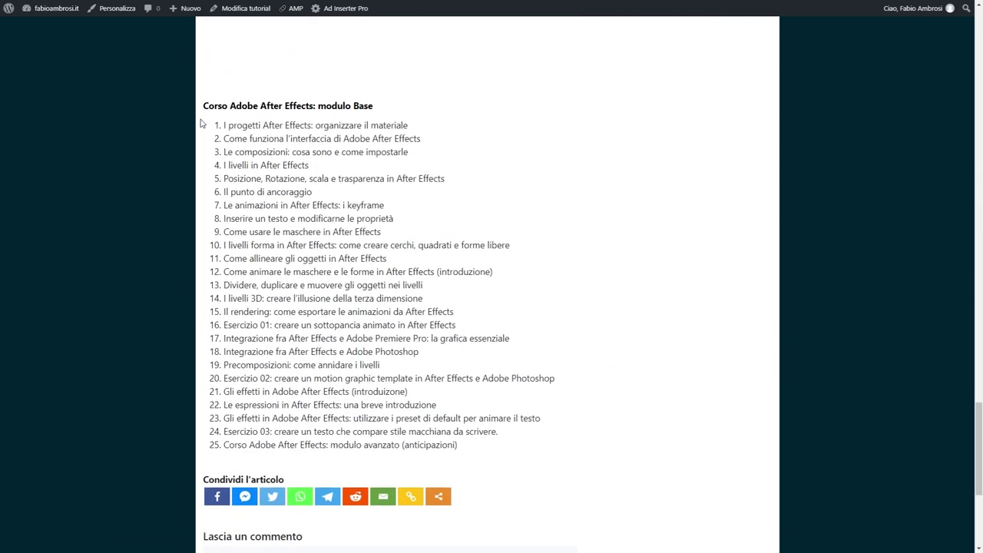
pyautogui.moveTo(201, 121); pyautogui.dragTo(500, 449)
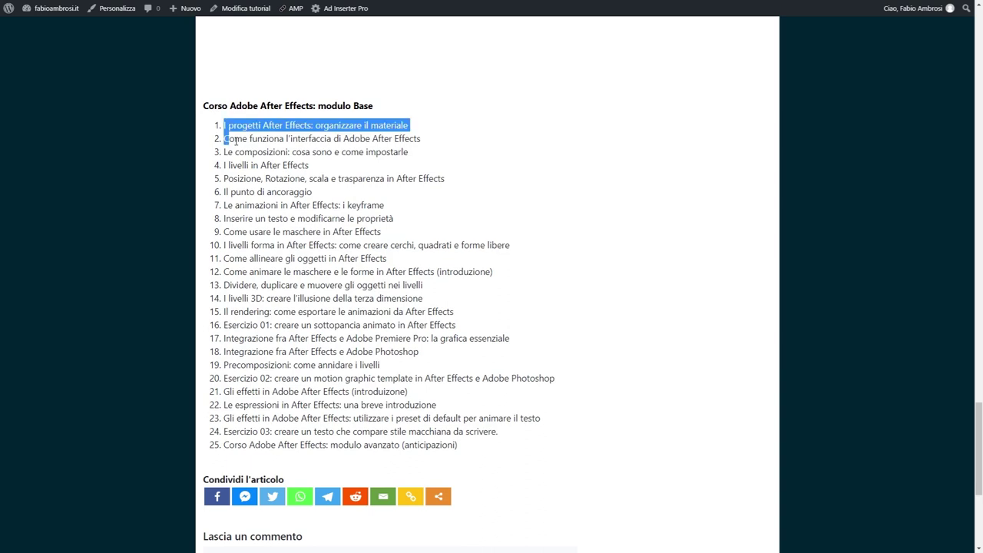
pyautogui.click(500, 449)
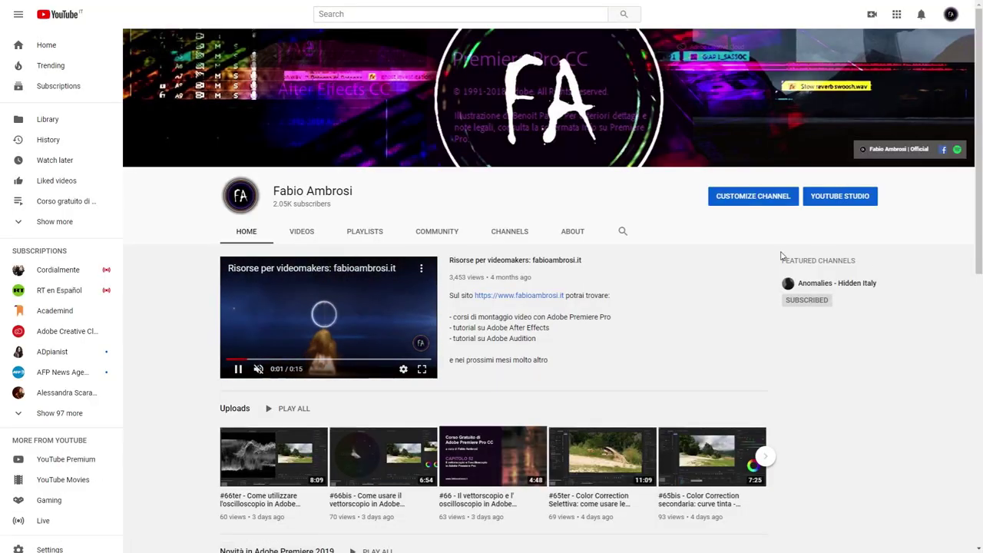
pyautogui.scroll(-4, 779, 254)
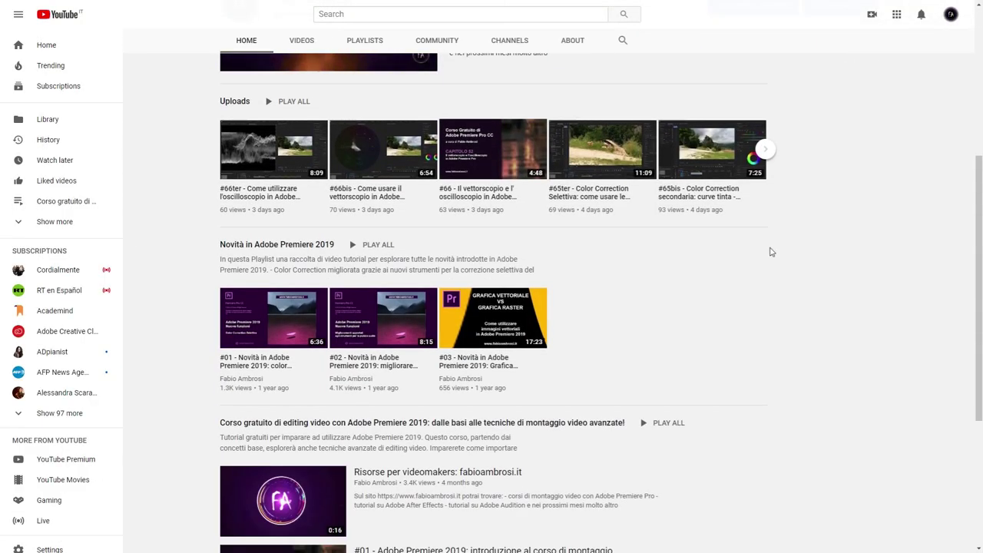
pyautogui.scroll(-3, 751, 258)
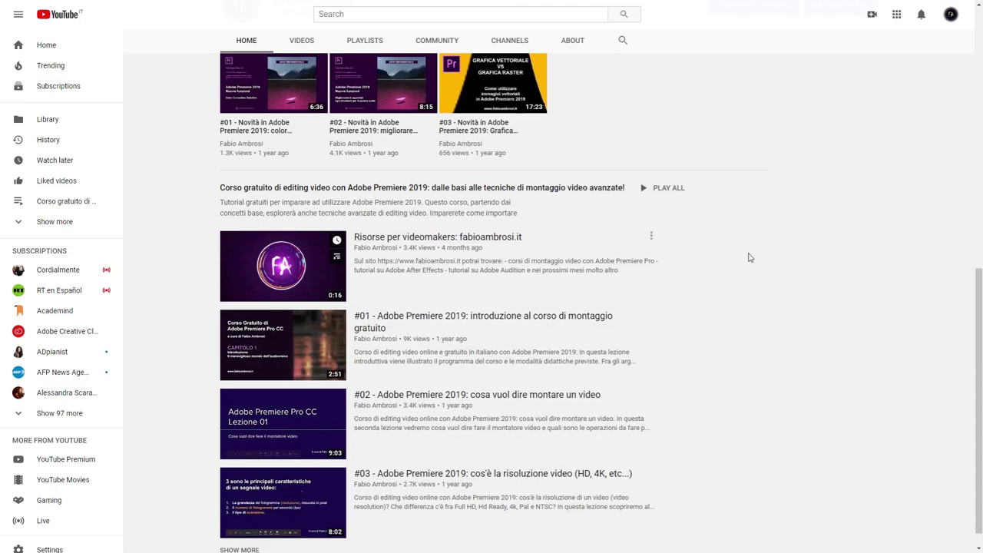
pyautogui.scroll(4, 750, 258)
pyautogui.scroll(3, 749, 246)
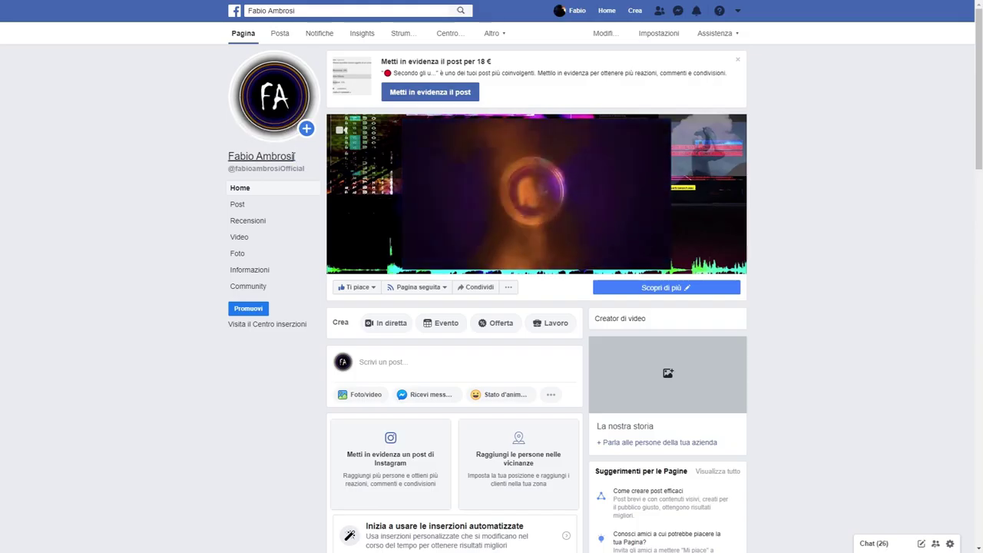
# Highlight the Facebook page name, then scroll down to the After Effects course post and poll.
pyautogui.moveTo(293, 156); pyautogui.dragTo(229, 156)
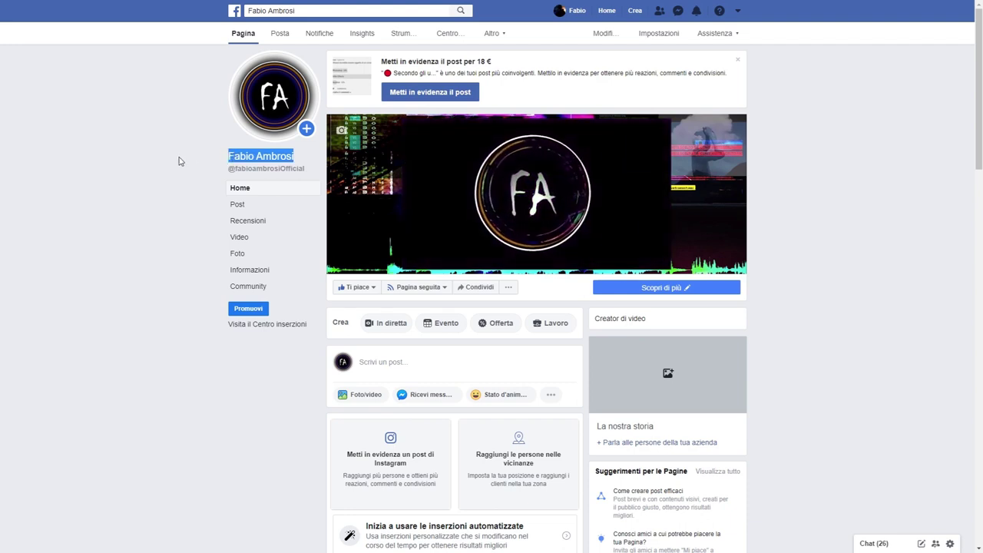
pyautogui.scroll(-2, 178, 160)
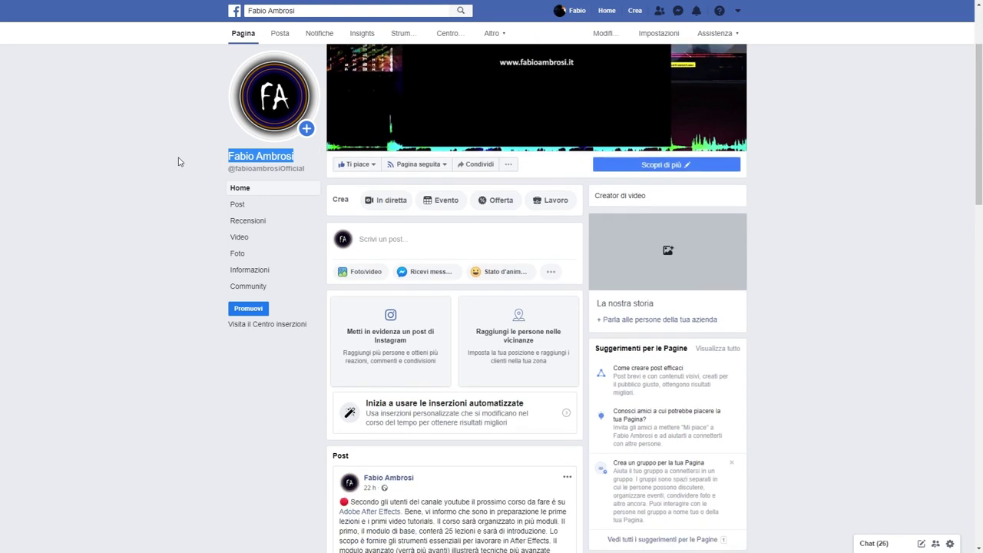
pyautogui.scroll(-4, 178, 161)
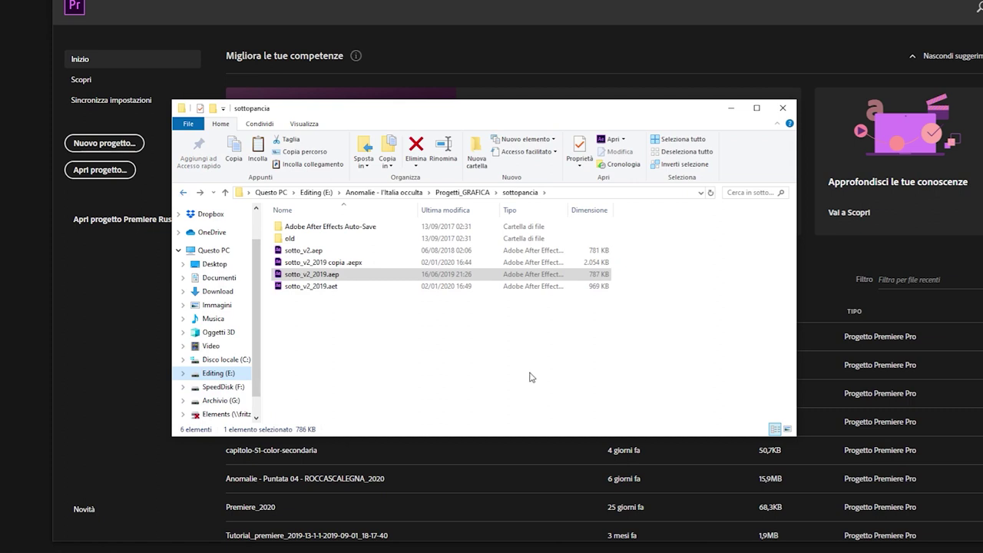
# Select sotto_v2_2019.aep, then pick sotto_v2_2019 copia .aepx to view it as XML.
pyautogui.click(361, 276)
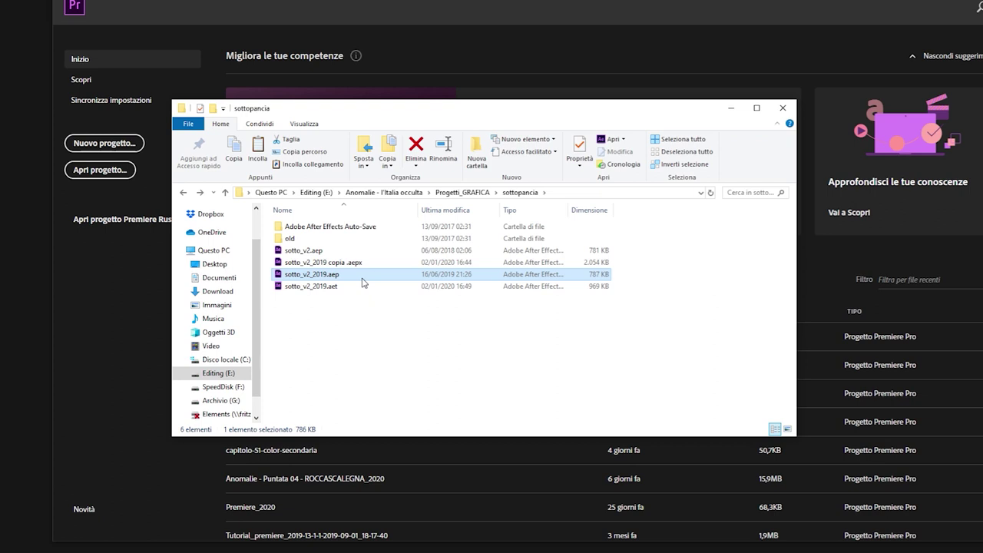
pyautogui.click(375, 263)
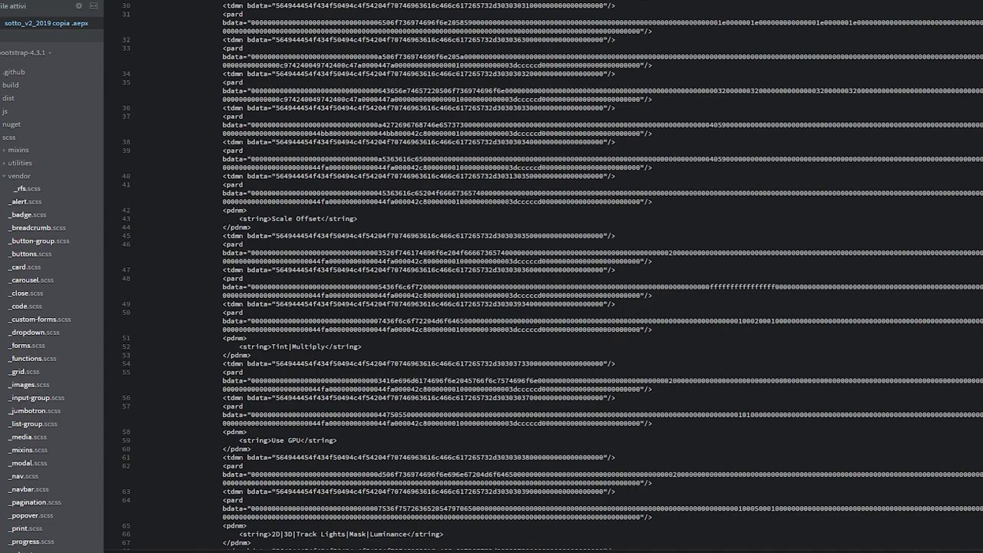
# Scroll down through the .aepx XML code in Brackets and back up to the top.
pyautogui.scroll(10, 537, 276)
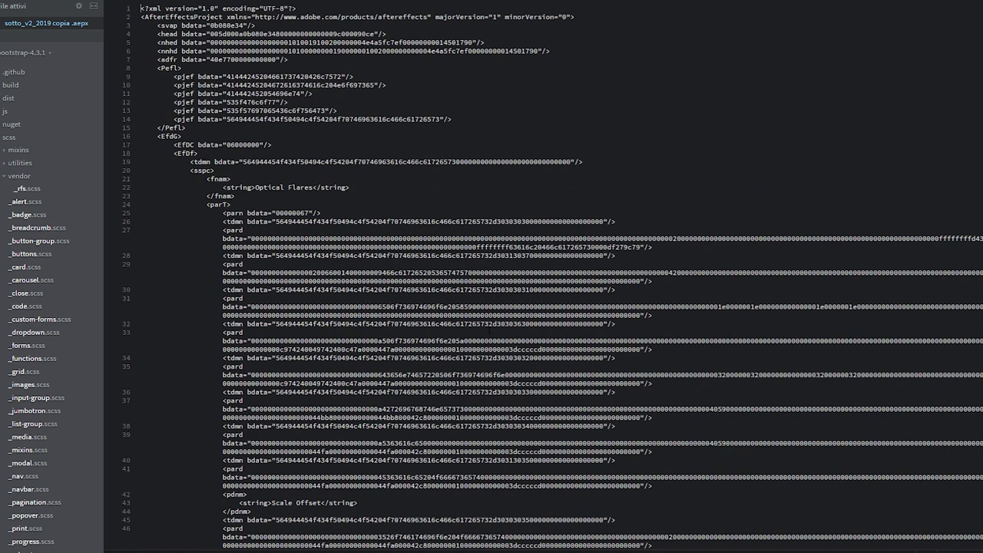
pyautogui.scroll(-10, 490, 329)
pyautogui.scroll(-10, 490, 329)
pyautogui.scroll(-10, 406, 254)
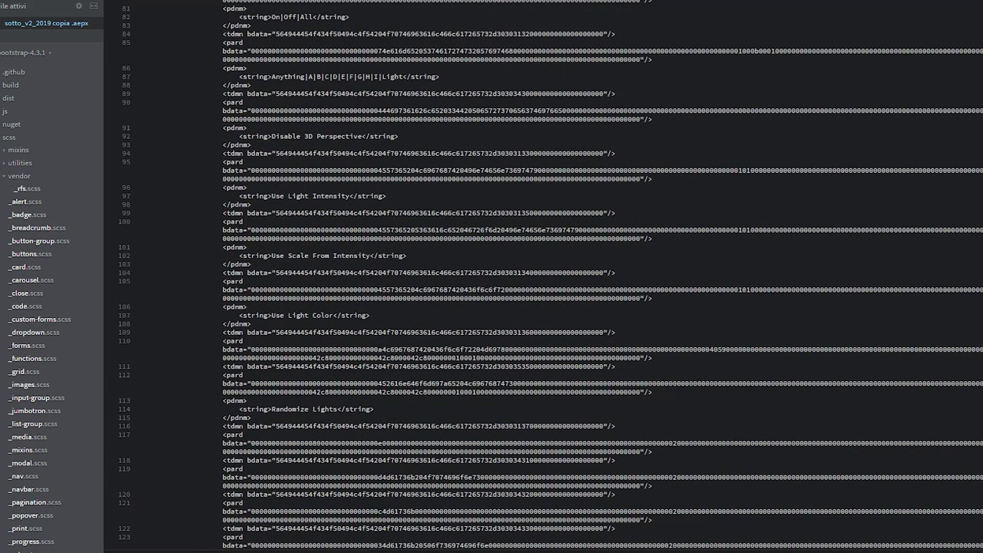
pyautogui.scroll(-15, 538, 277)
pyautogui.scroll(-15, 537, 277)
pyautogui.scroll(-15, 538, 277)
pyautogui.scroll(-15, 538, 277)
pyautogui.scroll(-15, 538, 276)
pyautogui.scroll(-15, 537, 277)
pyautogui.scroll(-15, 537, 277)
pyautogui.scroll(-15, 538, 276)
pyautogui.scroll(-15, 538, 277)
pyautogui.scroll(-15, 538, 276)
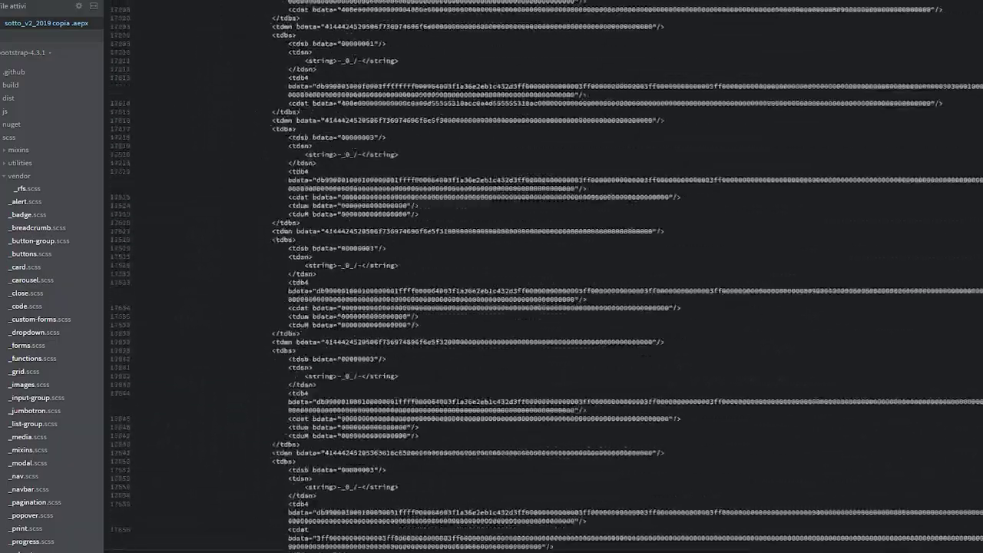
pyautogui.scroll(-15, 537, 277)
pyautogui.scroll(-10, 538, 276)
pyautogui.scroll(-10, 537, 277)
pyautogui.scroll(-10, 538, 277)
pyautogui.scroll(-10, 537, 277)
pyautogui.scroll(15, 537, 276)
pyautogui.scroll(15, 538, 276)
pyautogui.scroll(15, 538, 276)
pyautogui.scroll(10, 538, 277)
pyautogui.scroll(10, 538, 276)
pyautogui.scroll(10, 538, 276)
pyautogui.scroll(10, 537, 276)
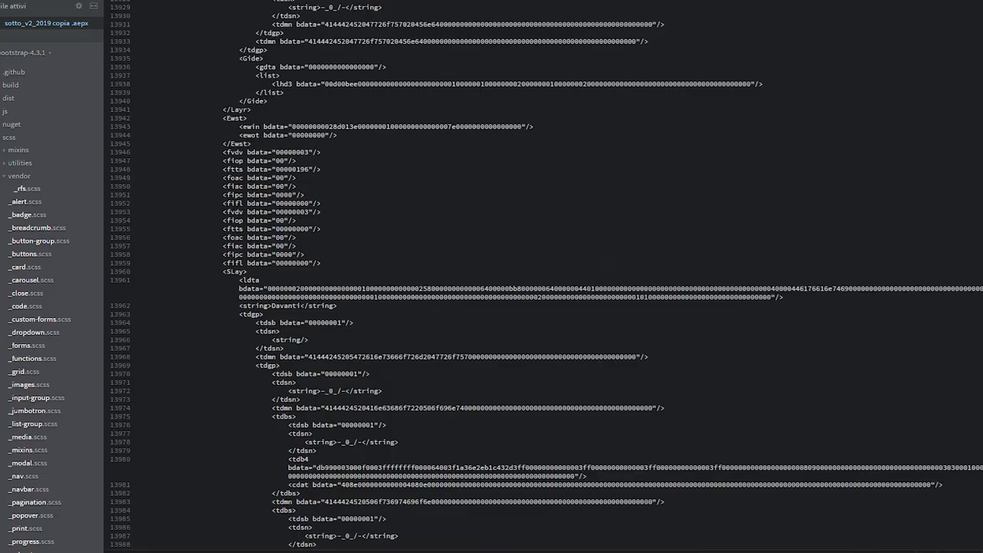
pyautogui.scroll(10, 537, 276)
pyautogui.scroll(8, 537, 276)
pyautogui.scroll(8, 537, 276)
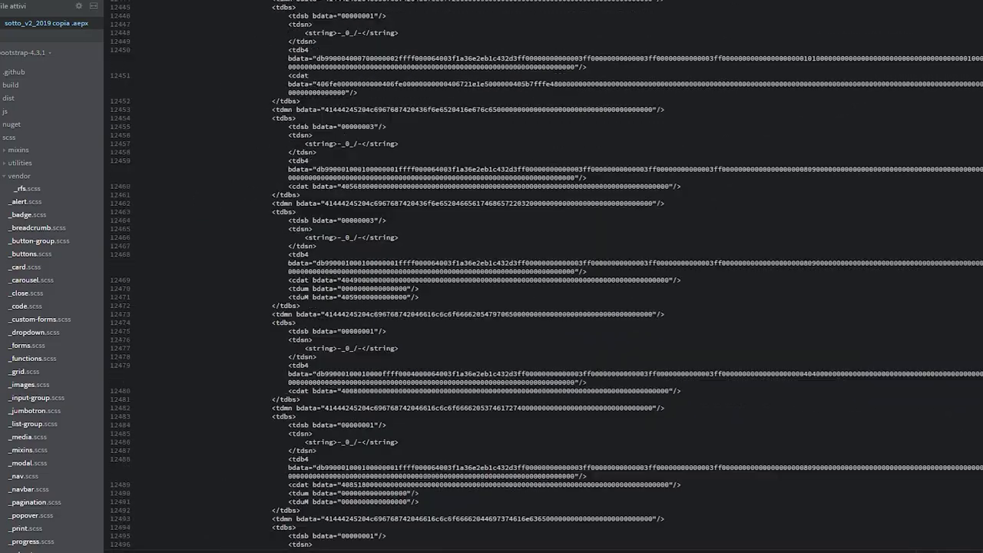
pyautogui.scroll(9, 538, 277)
pyautogui.scroll(9, 538, 277)
pyautogui.scroll(9, 538, 276)
pyautogui.scroll(9, 537, 276)
pyautogui.scroll(10, 538, 276)
pyautogui.scroll(10, 537, 276)
pyautogui.scroll(10, 538, 276)
pyautogui.scroll(10, 538, 276)
pyautogui.scroll(10, 537, 277)
pyautogui.scroll(10, 537, 277)
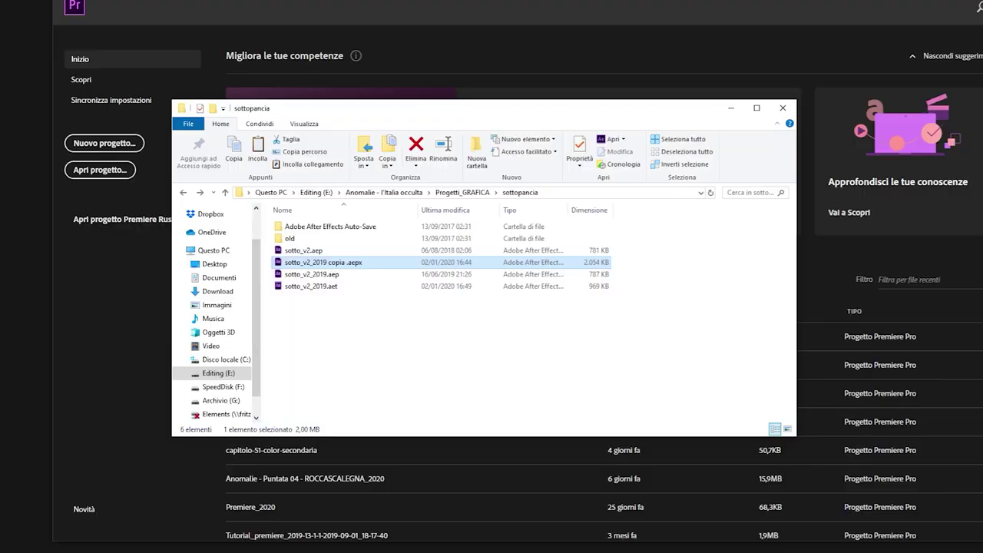
# Clear the .aepx selection, move the sottopancia window aside and back, and open sotto_v2_2019.aep.
pyautogui.click(453, 359)
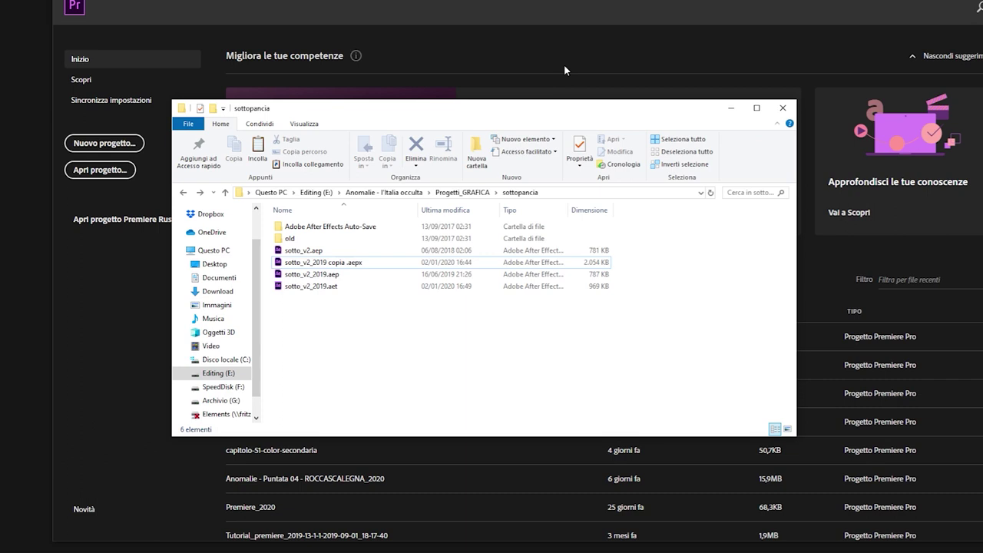
pyautogui.moveTo(566, 104); pyautogui.dragTo(982, 46)
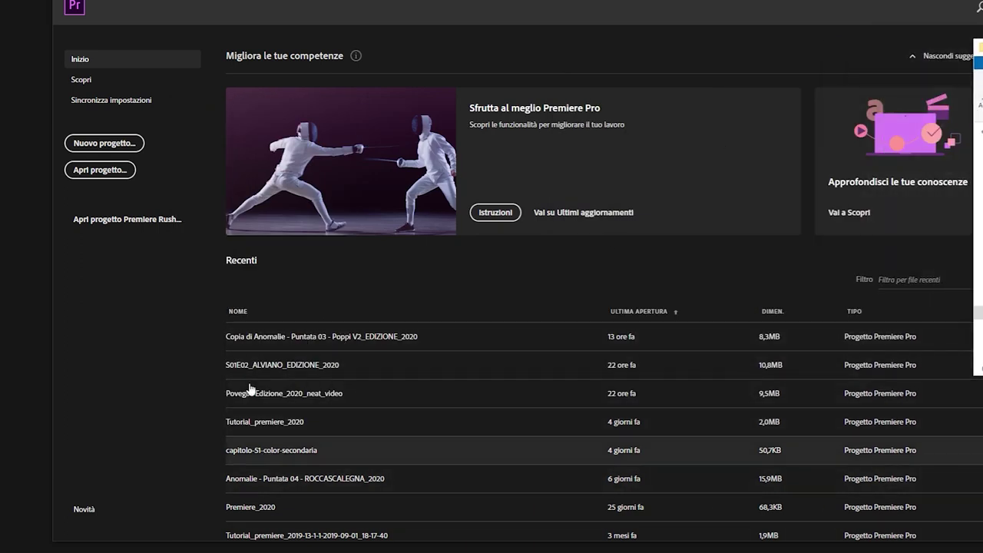
pyautogui.click(95, 173)
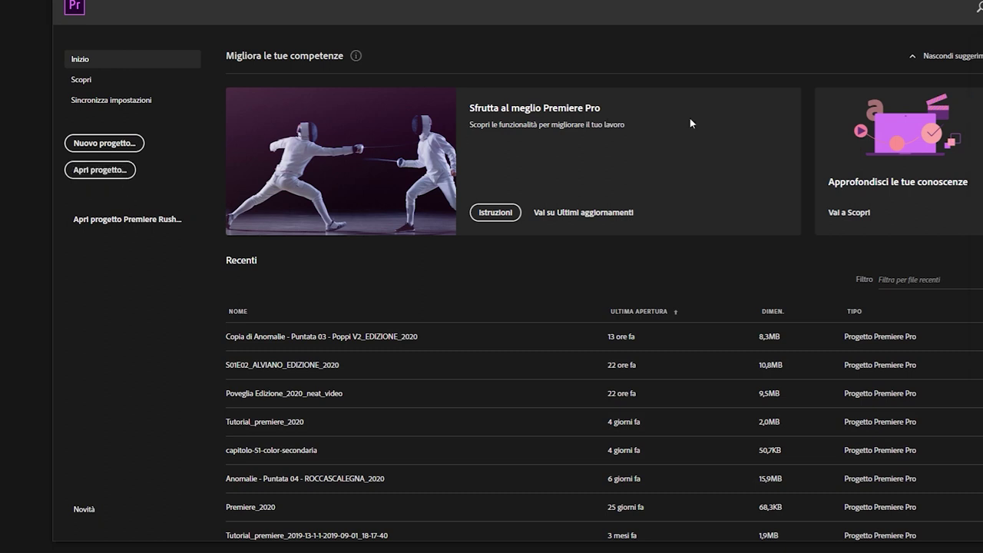
pyautogui.moveTo(982, 66); pyautogui.dragTo(537, 66)
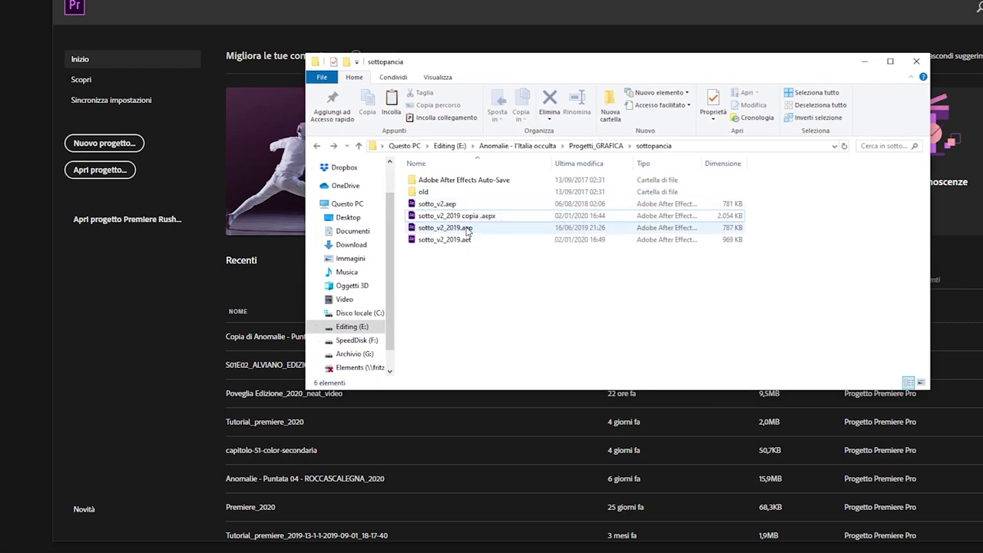
pyautogui.doubleClick(521, 229)
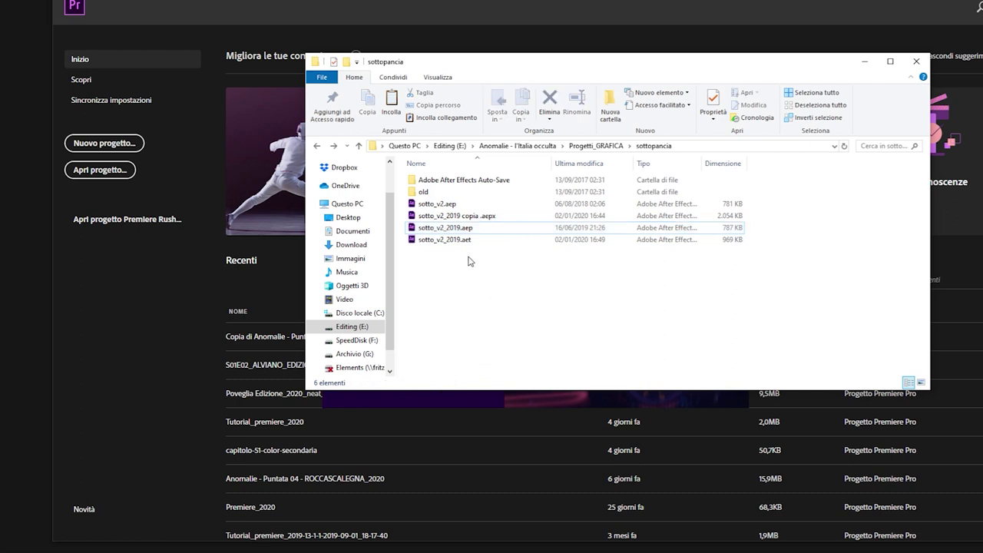
pyautogui.doubleClick(464, 229)
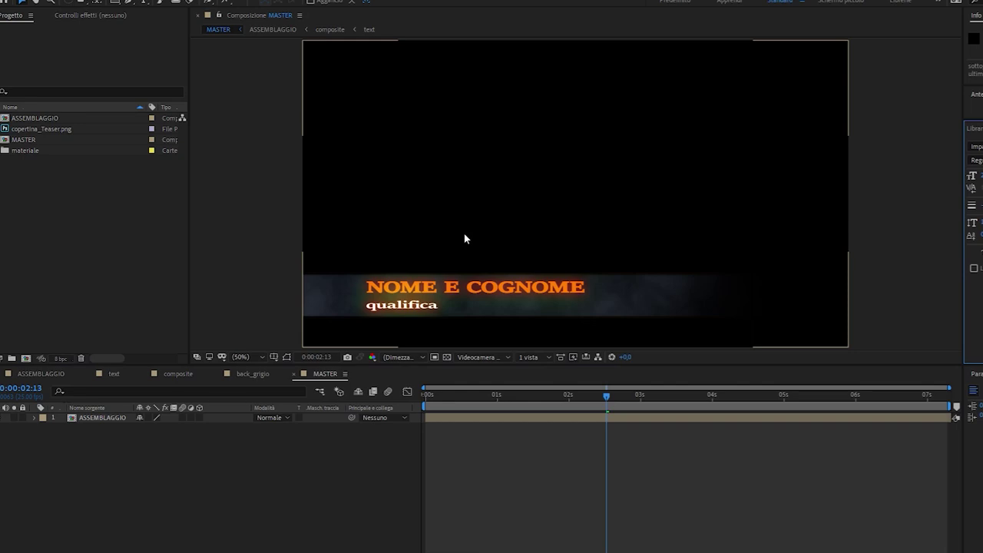
pyautogui.click(18, 1)
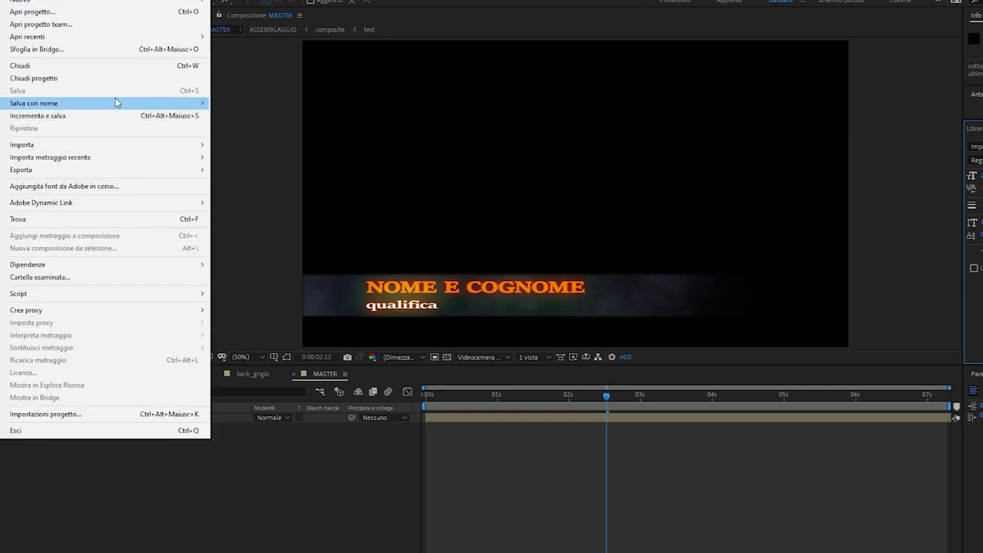
pyautogui.moveTo(117, 102)
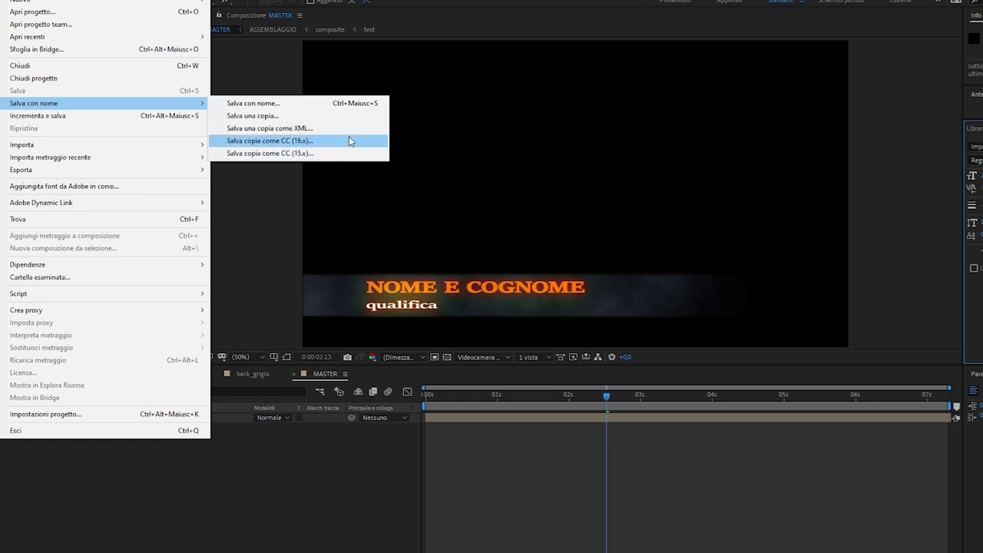
pyautogui.click(268, 105)
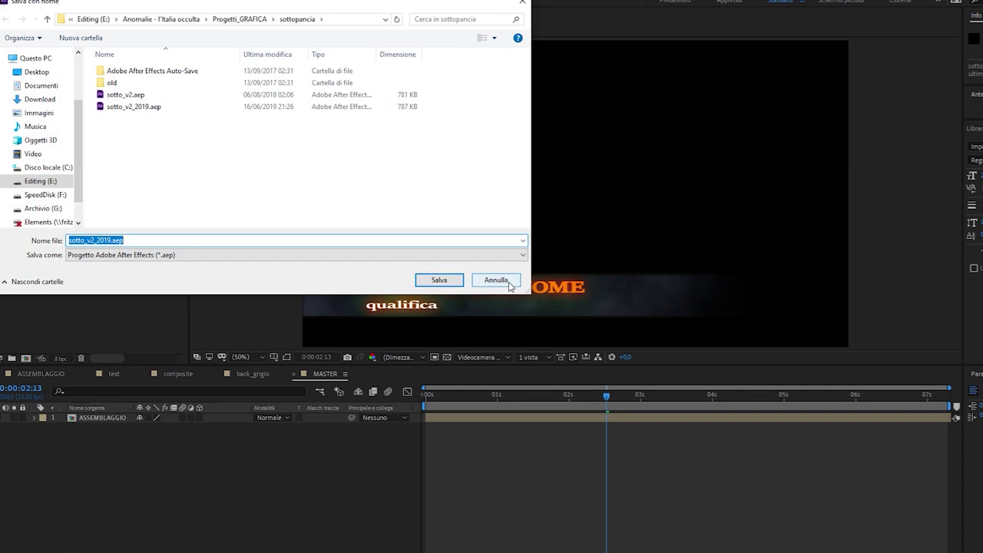
pyautogui.click(510, 286)
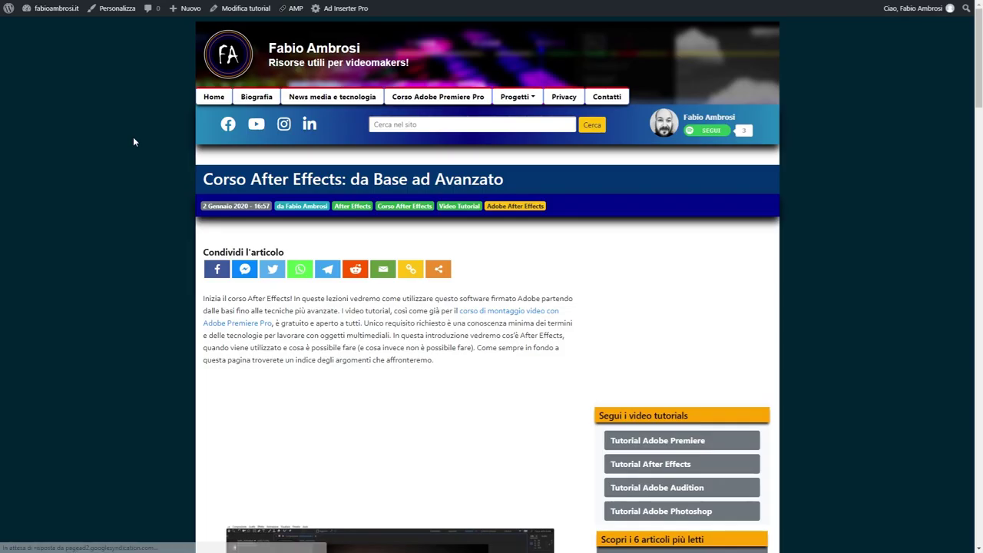
# Scroll the course article to the modulo Base list and highlight its lessons.
pyautogui.scroll(-5, 133, 141)
pyautogui.scroll(-4, 133, 141)
pyautogui.scroll(-3, 133, 142)
pyautogui.scroll(-4, 133, 141)
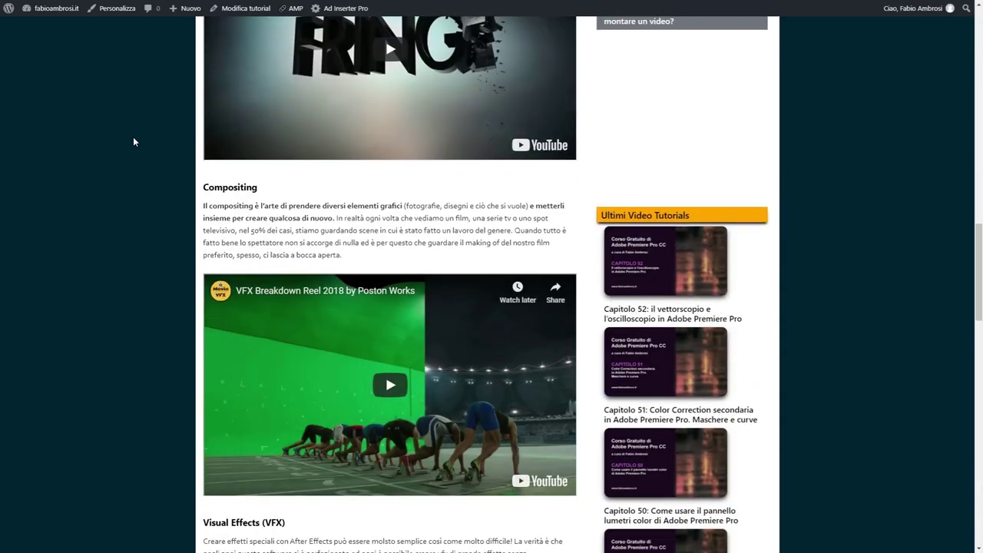
pyautogui.scroll(-4, 133, 141)
pyautogui.scroll(-4, 133, 141)
pyautogui.scroll(-4, 133, 141)
pyautogui.scroll(-3, 133, 141)
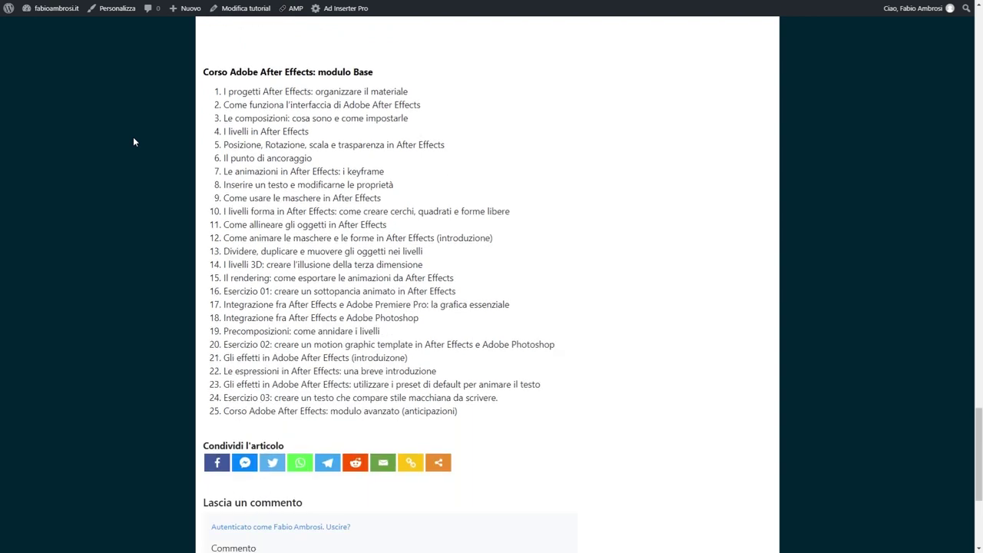
pyautogui.scroll(1, 167, 136)
pyautogui.moveTo(220, 125)
pyautogui.mouseDown()
pyautogui.moveTo(452, 431)
pyautogui.moveTo(501, 450)
pyautogui.mouseUp()
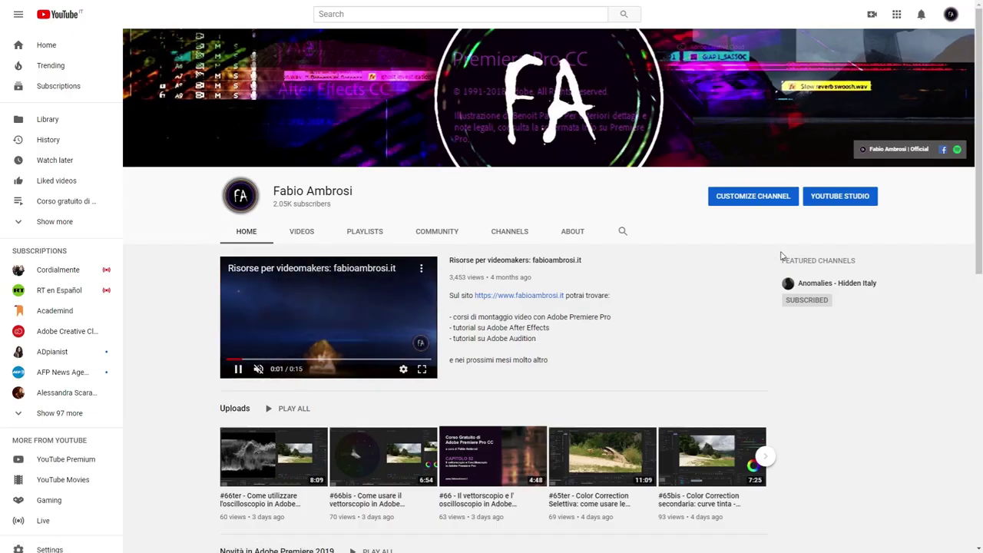
# Scroll further down, then highlight the name on the creator's Facebook page.
pyautogui.scroll(-2, 788, 249)
pyautogui.scroll(-2, 787, 249)
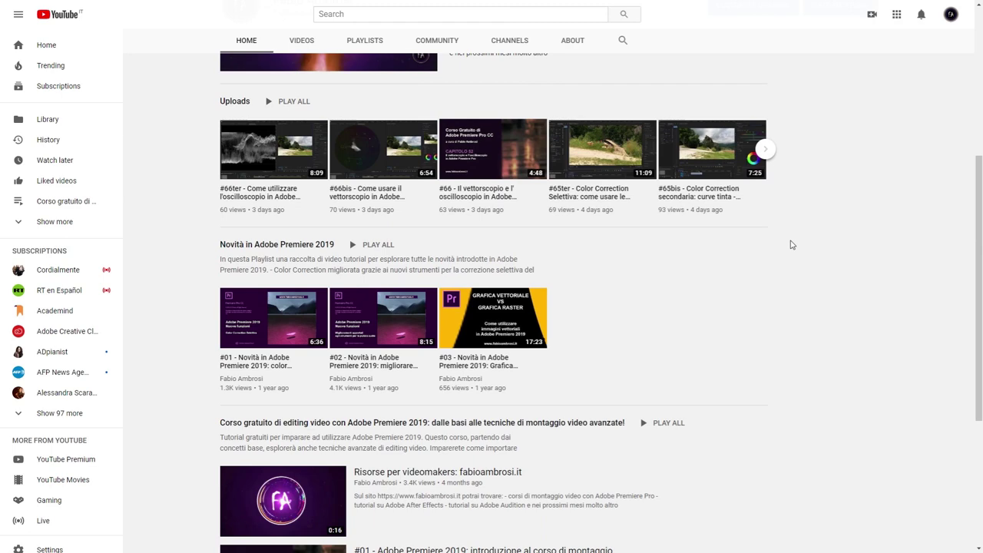
pyautogui.scroll(-1, 772, 251)
pyautogui.scroll(-2, 772, 252)
pyautogui.scroll(-1, 771, 252)
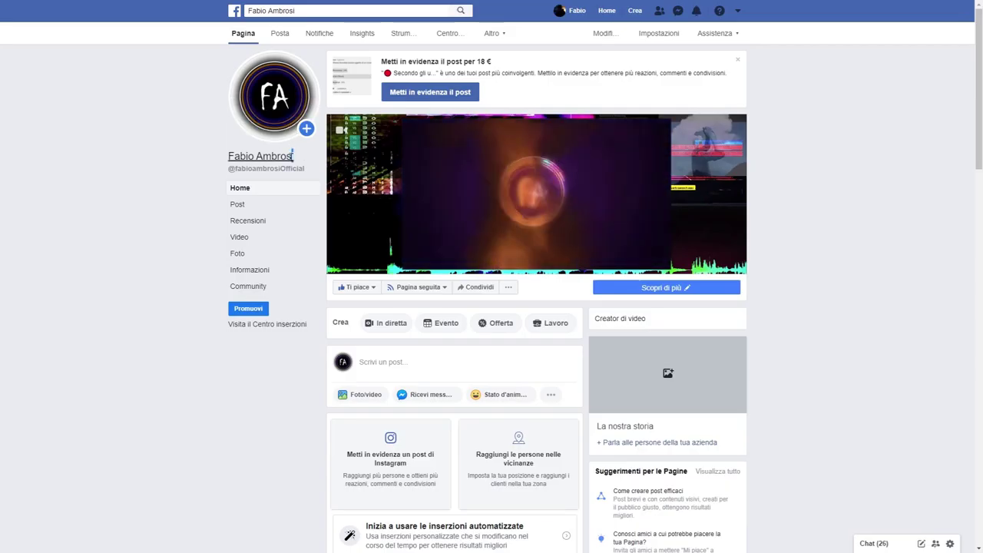
pyautogui.moveTo(293, 156); pyautogui.dragTo(224, 159)
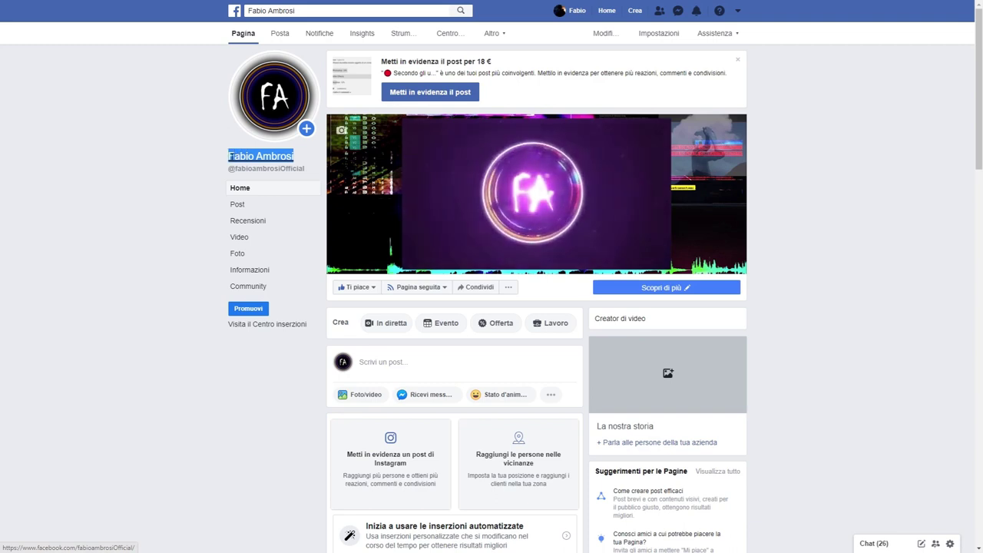